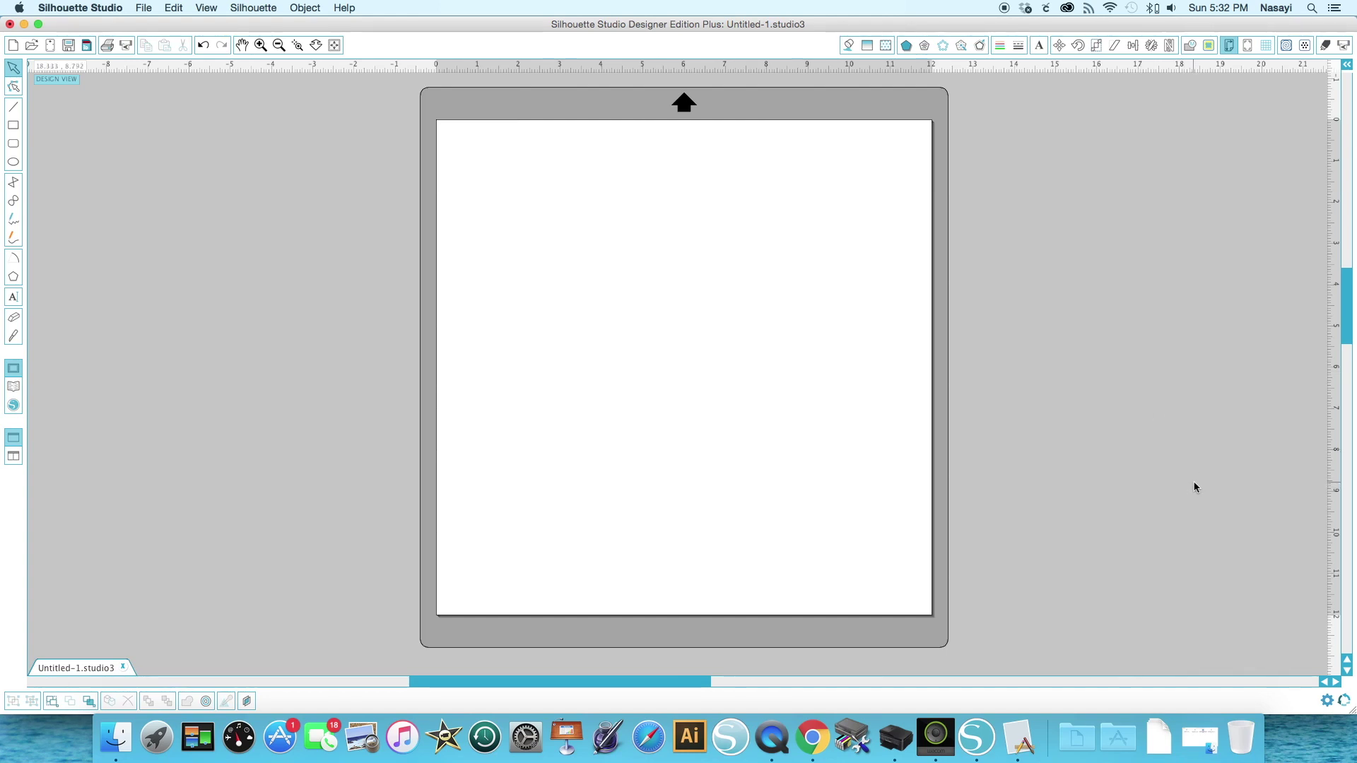
# Cycle the interface through three colour themes, then bring up the design library
pyautogui.click(1345, 701)
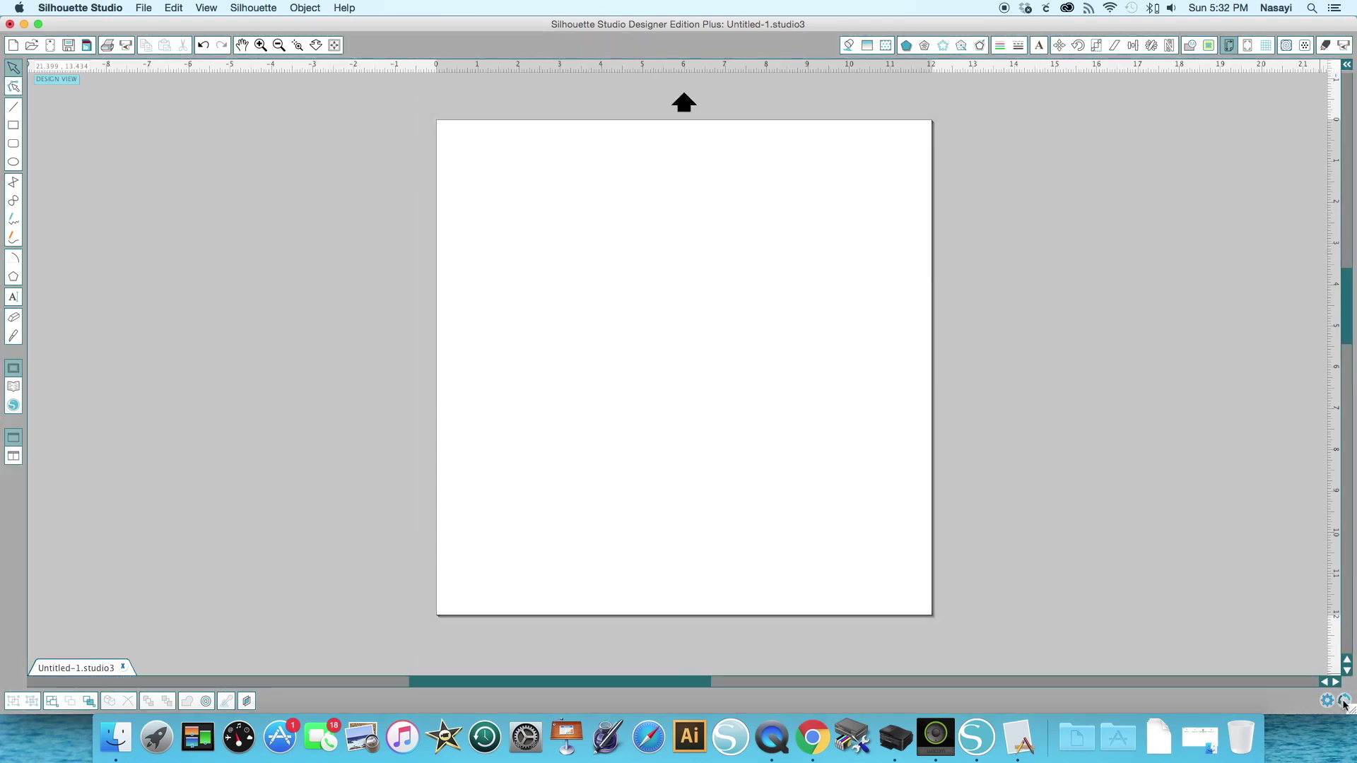
pyautogui.click(1345, 702)
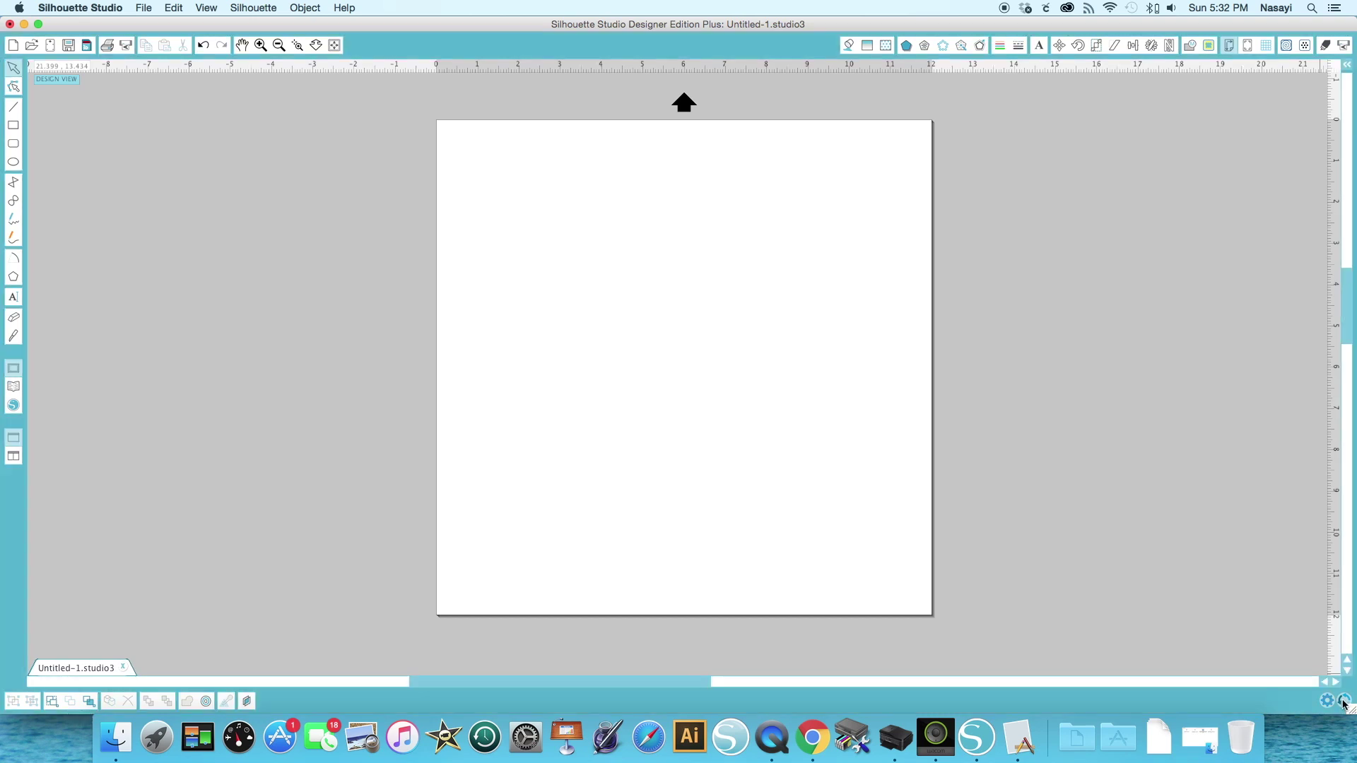
pyautogui.click(1346, 702)
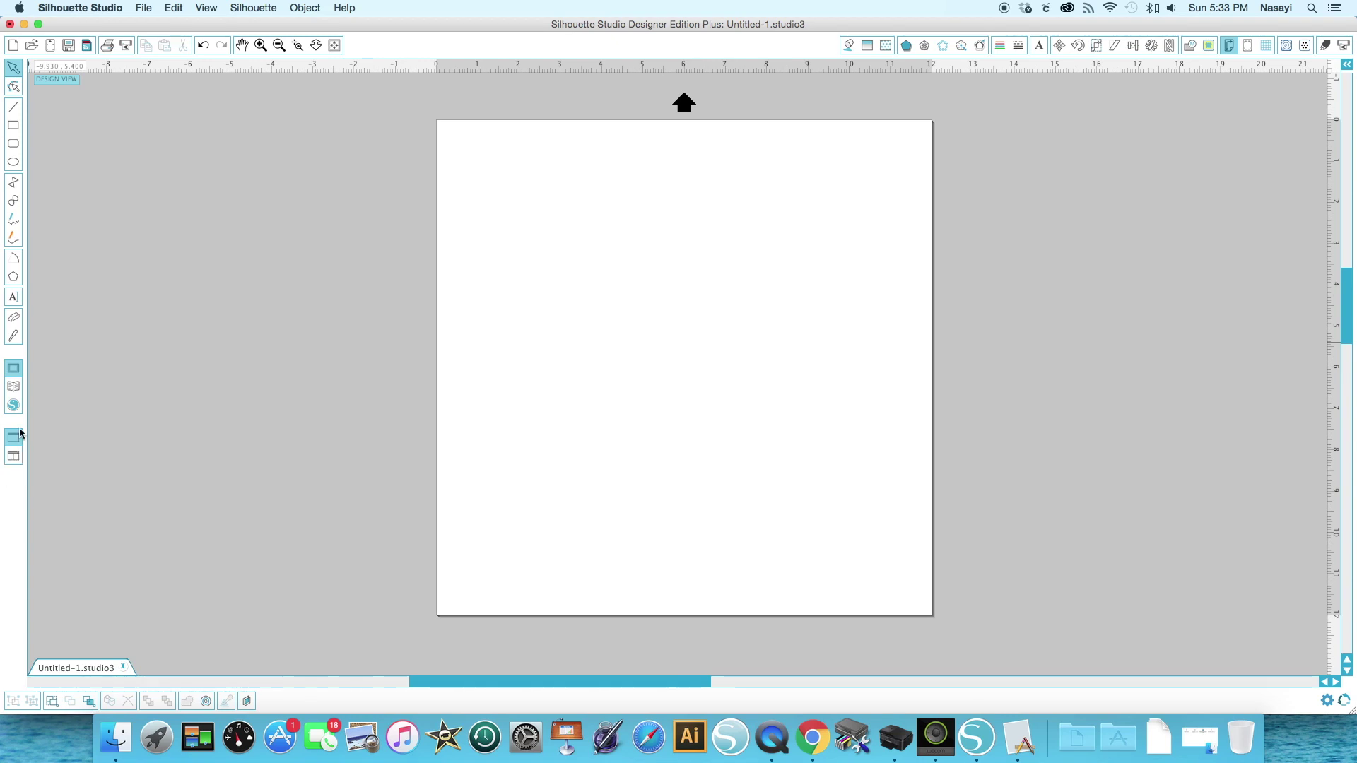
pyautogui.click(15, 392)
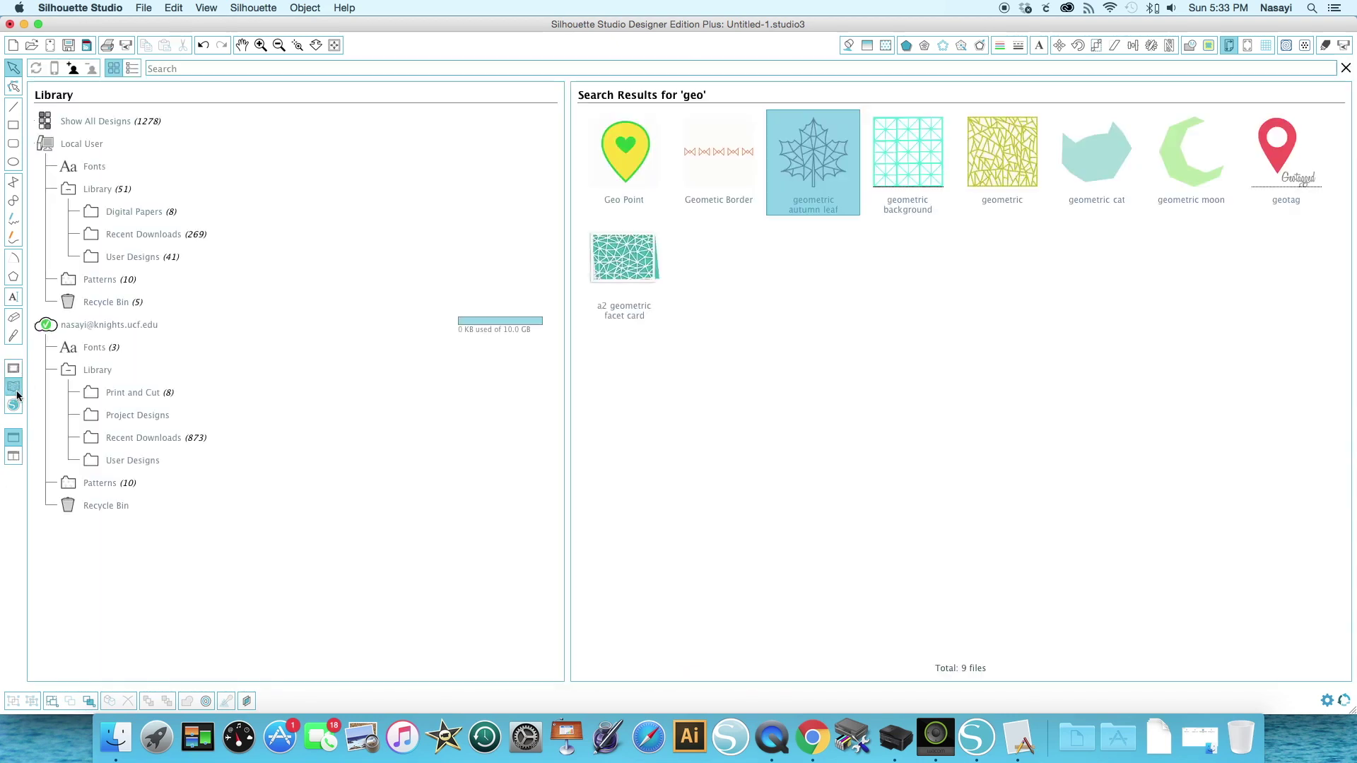
# Show the library beside the canvas, then return to the full 12 × 12 in design page
pyautogui.click(14, 458)
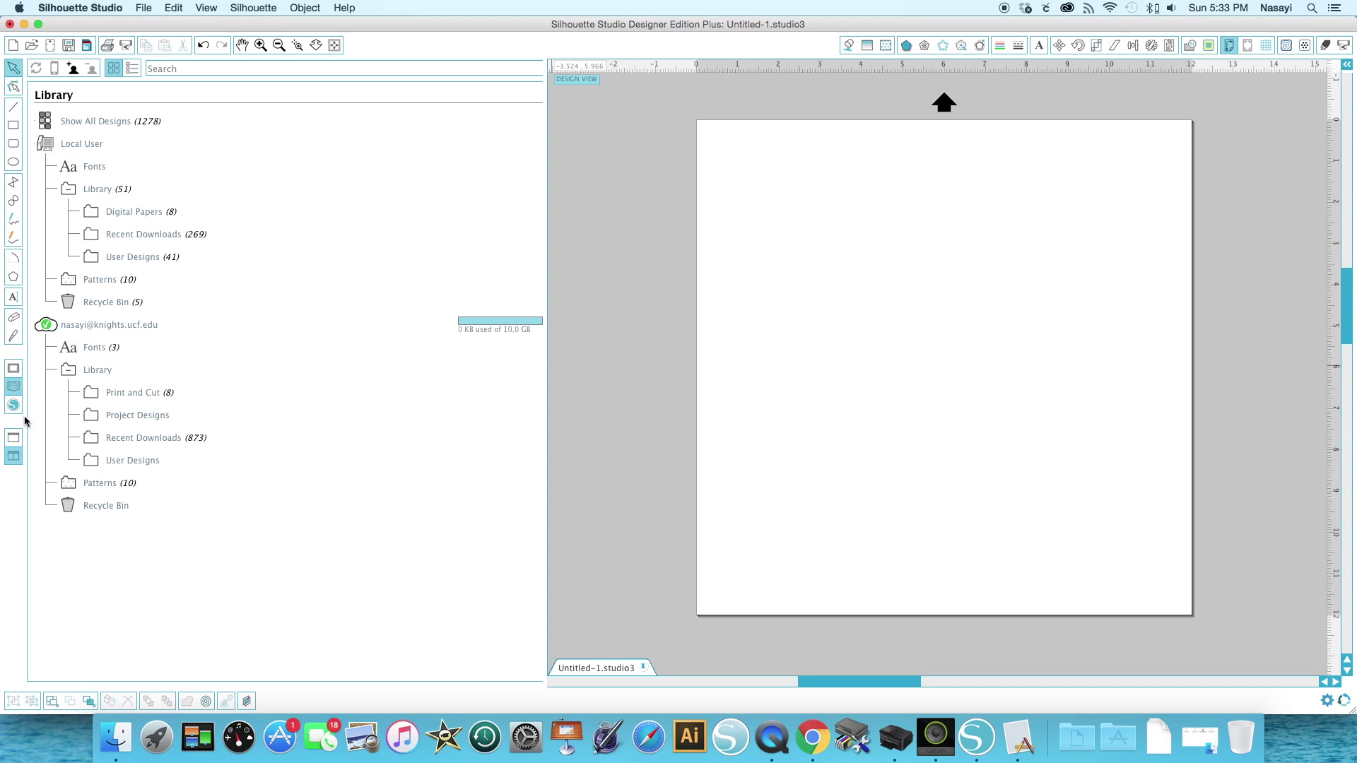
pyautogui.click(13, 369)
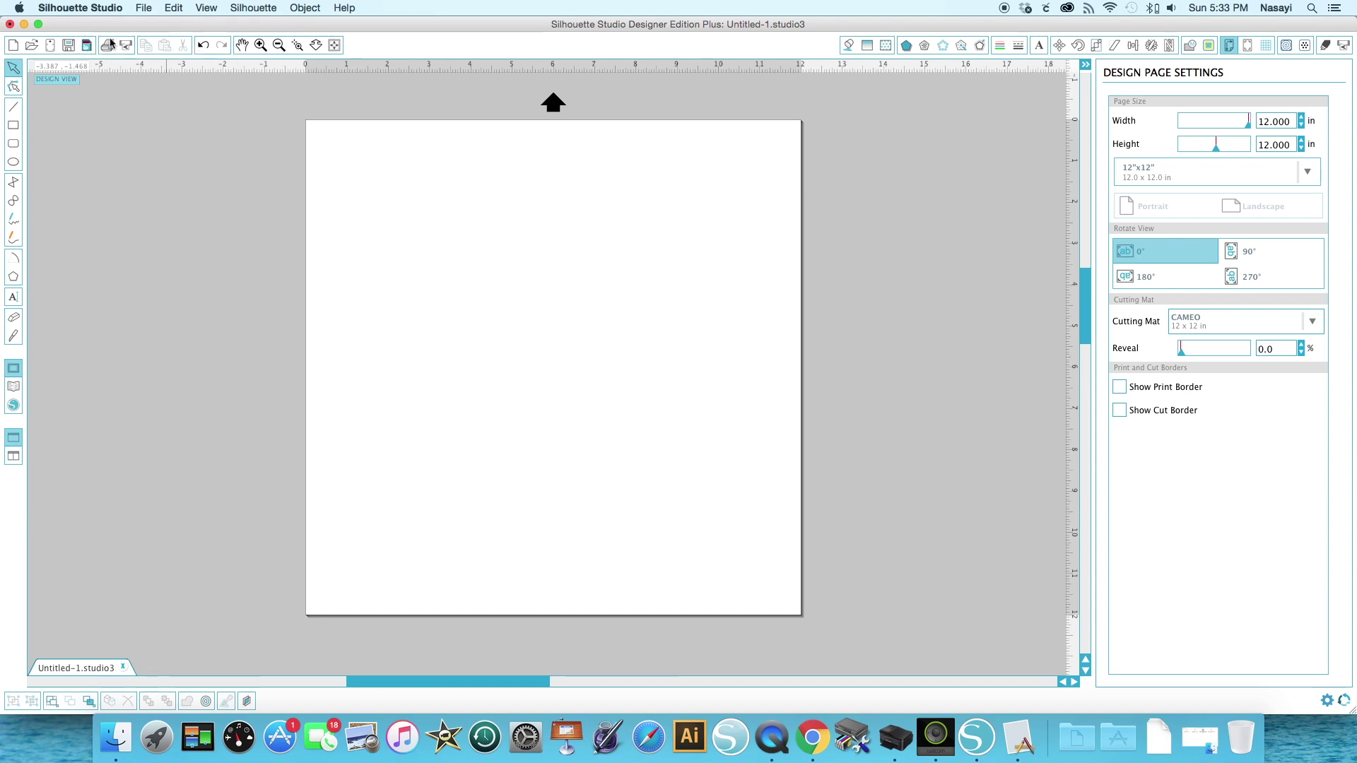
# Create Untitled-2 and Untitled-3, switch through all three documents, and close page settings
pyautogui.click(13, 45)
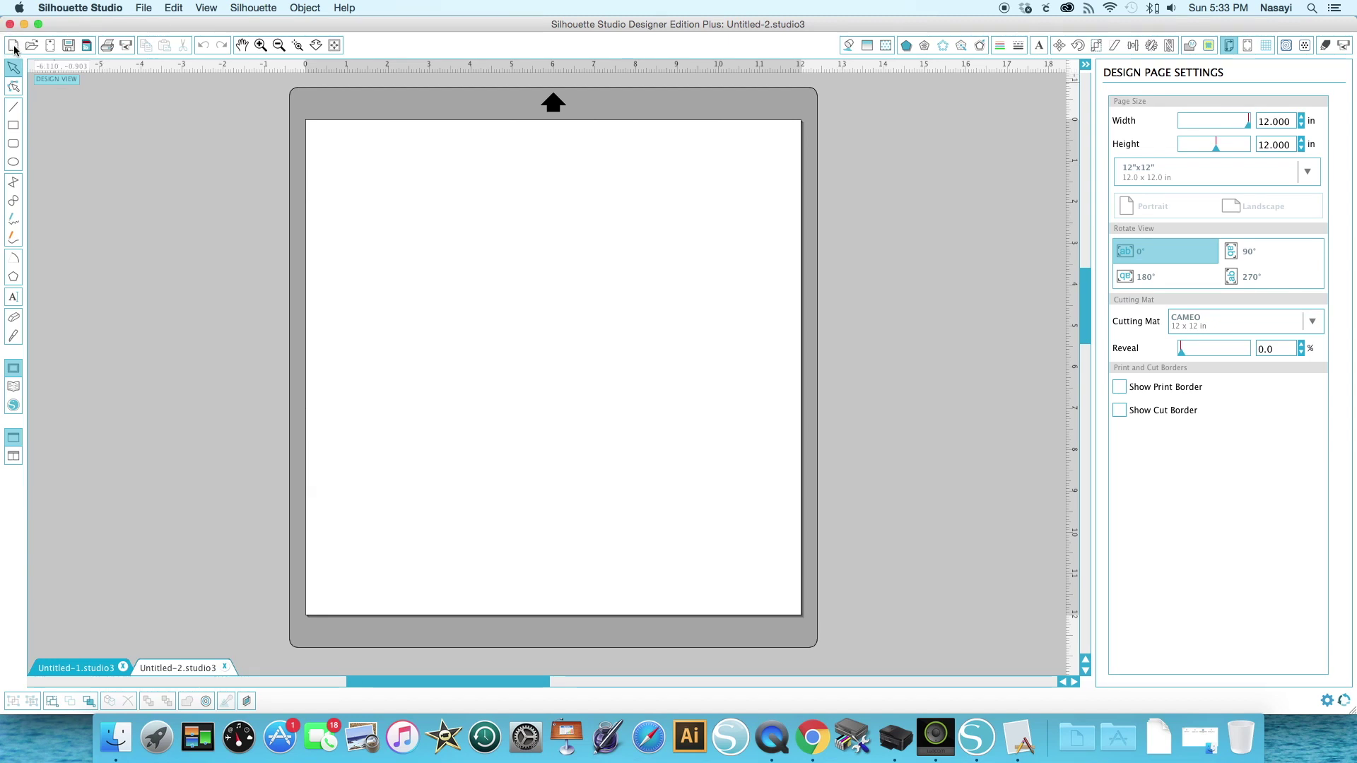
pyautogui.click(13, 46)
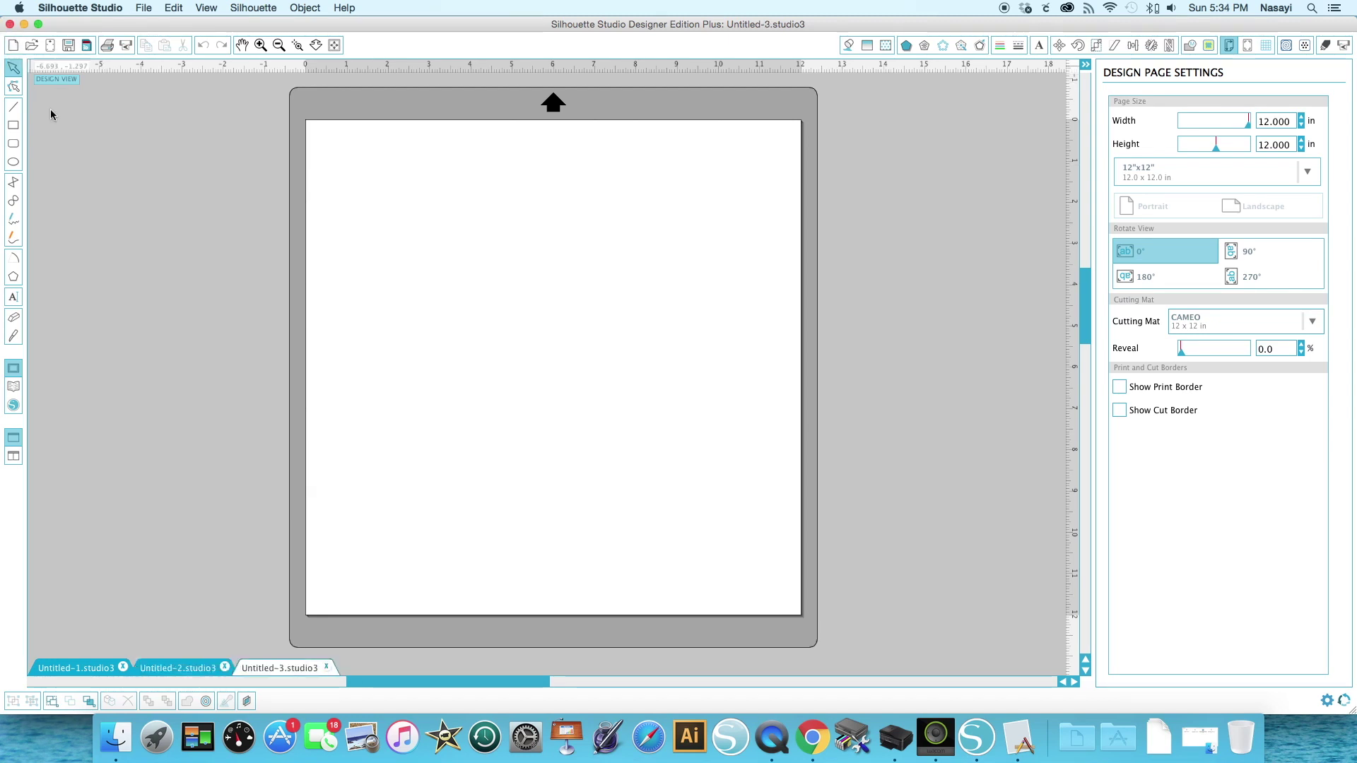
pyautogui.click(94, 672)
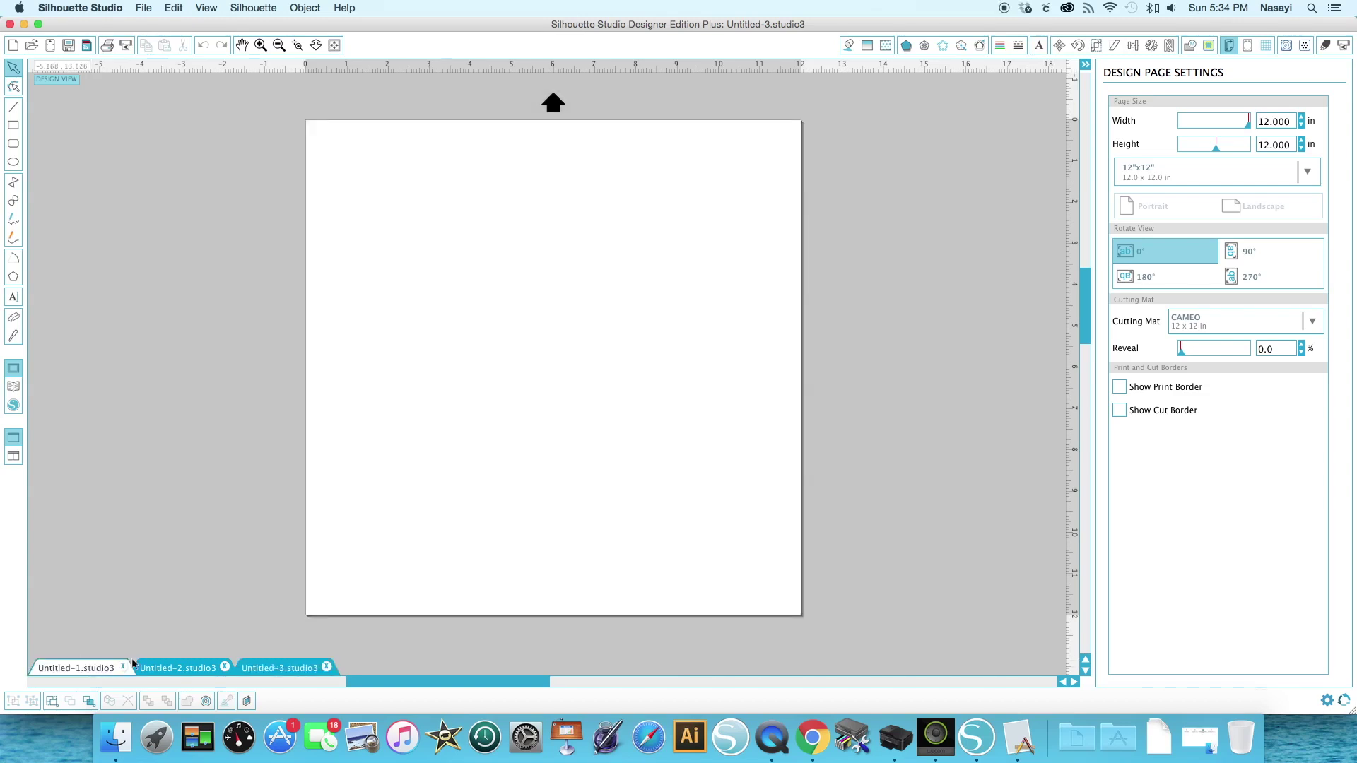
pyautogui.click(165, 669)
pyautogui.click(266, 668)
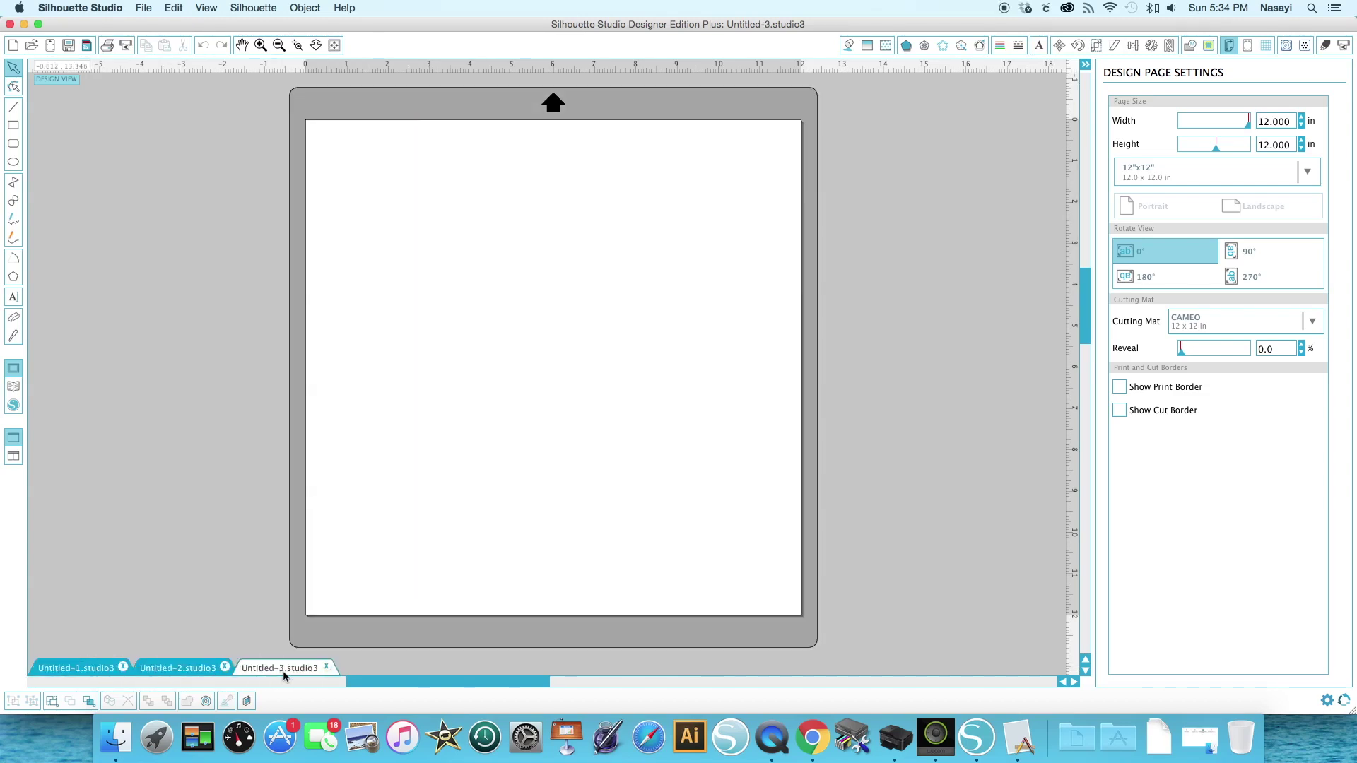
pyautogui.click(1085, 65)
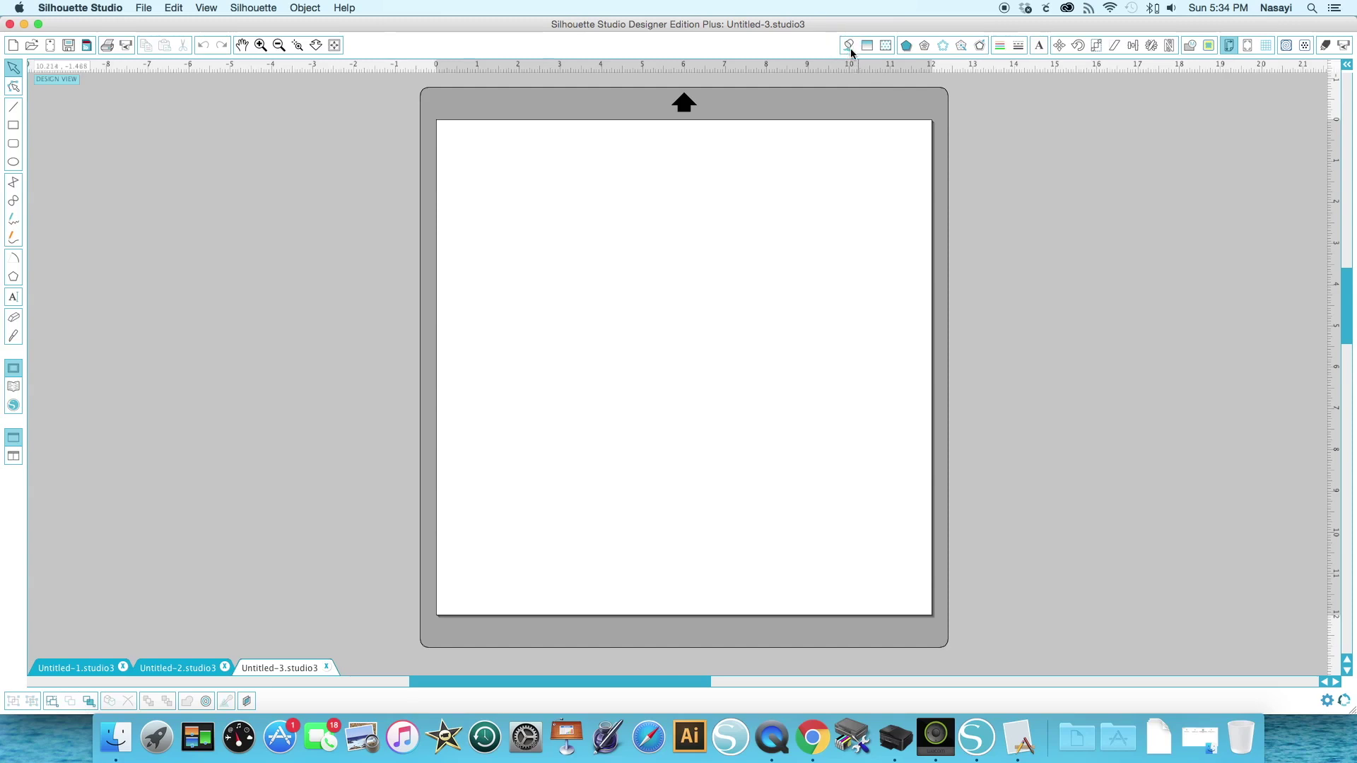
# Draw a 4.060 × 2.843 in rounded rectangle near the top-left and fill it bright green
pyautogui.click(13, 143)
pyautogui.moveTo(495, 147)
pyautogui.mouseDown()
pyautogui.moveTo(515, 176)
pyautogui.moveTo(662, 264)
pyautogui.mouseUp()
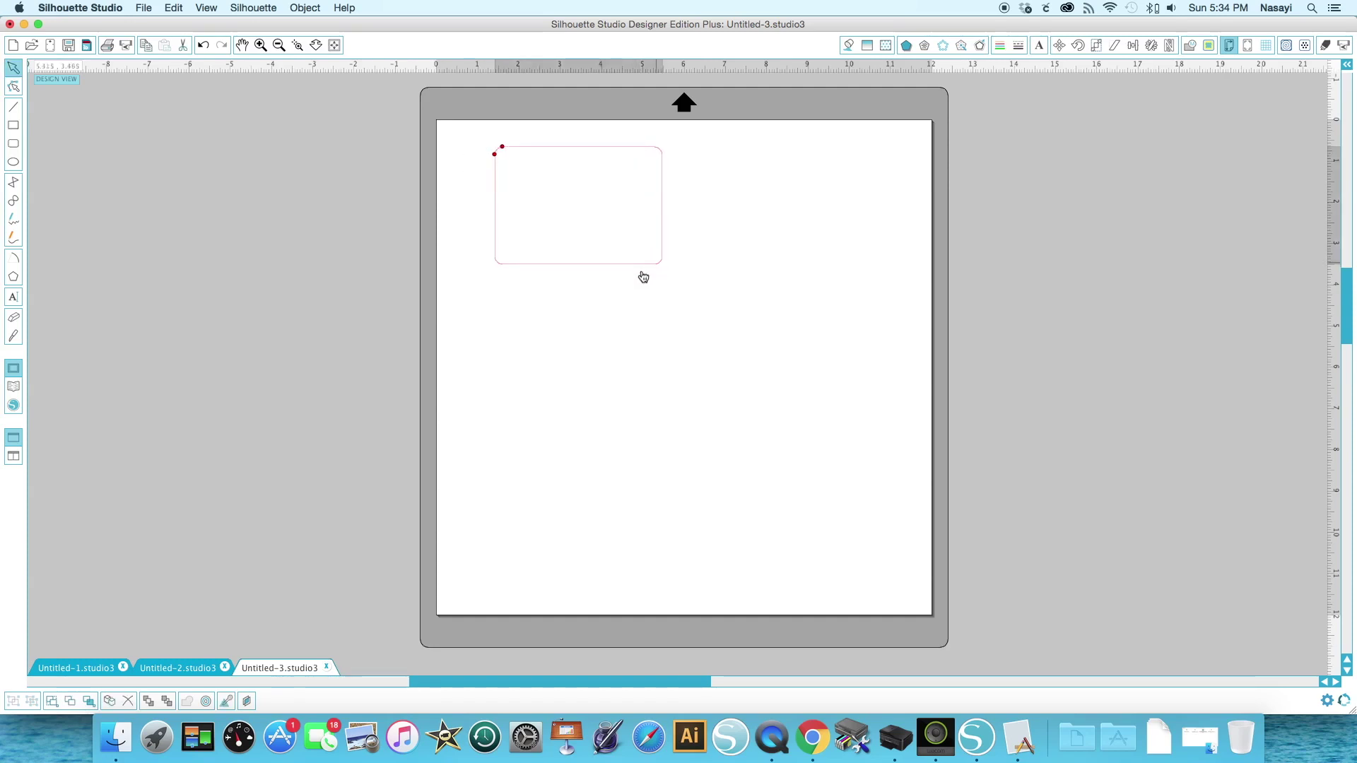
pyautogui.click(848, 44)
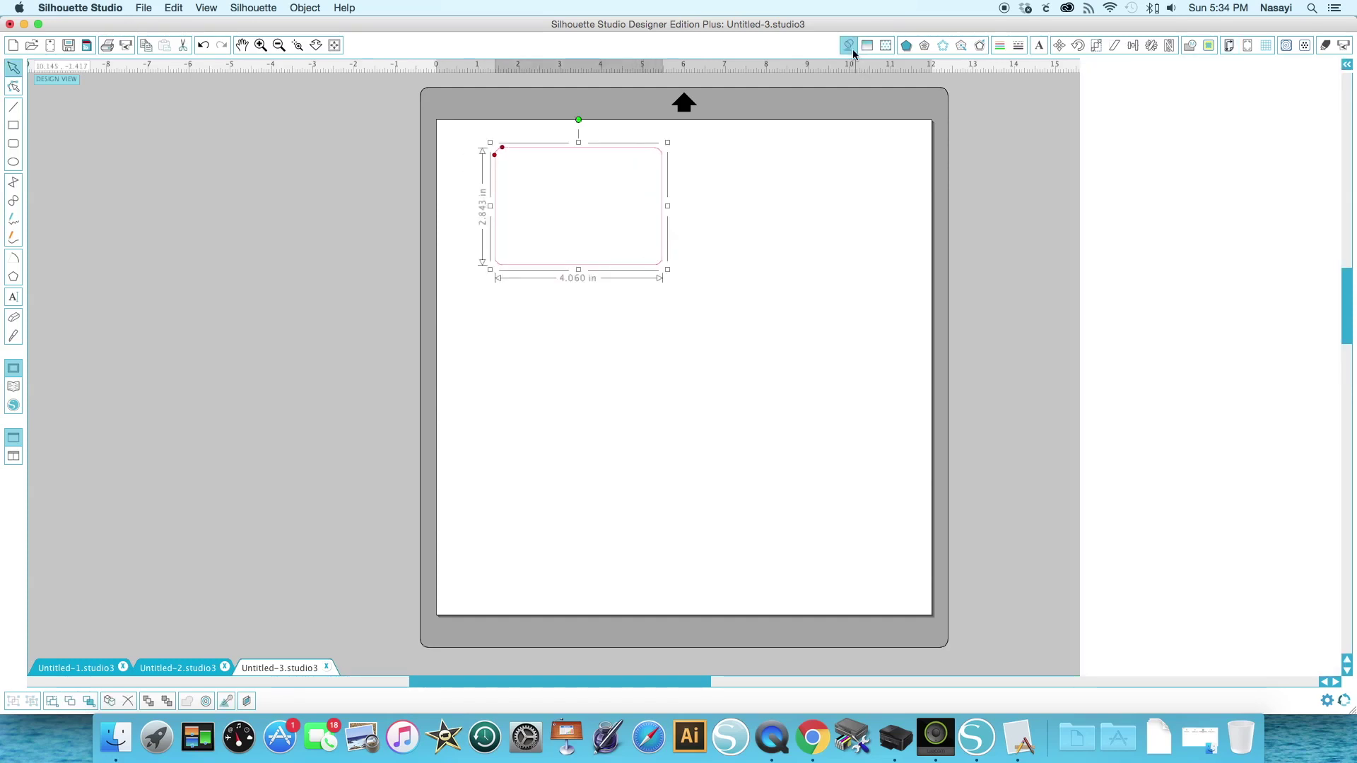
pyautogui.click(1205, 107)
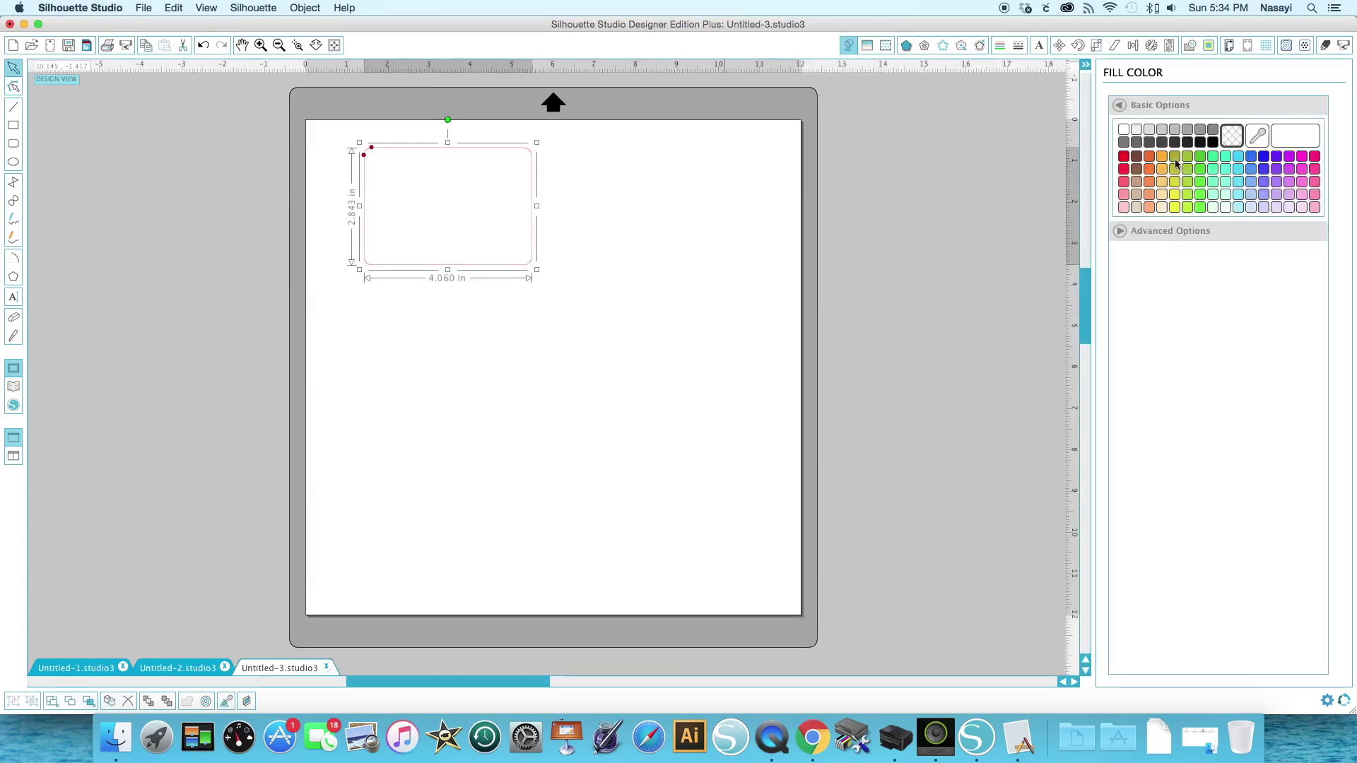
pyautogui.click(1201, 170)
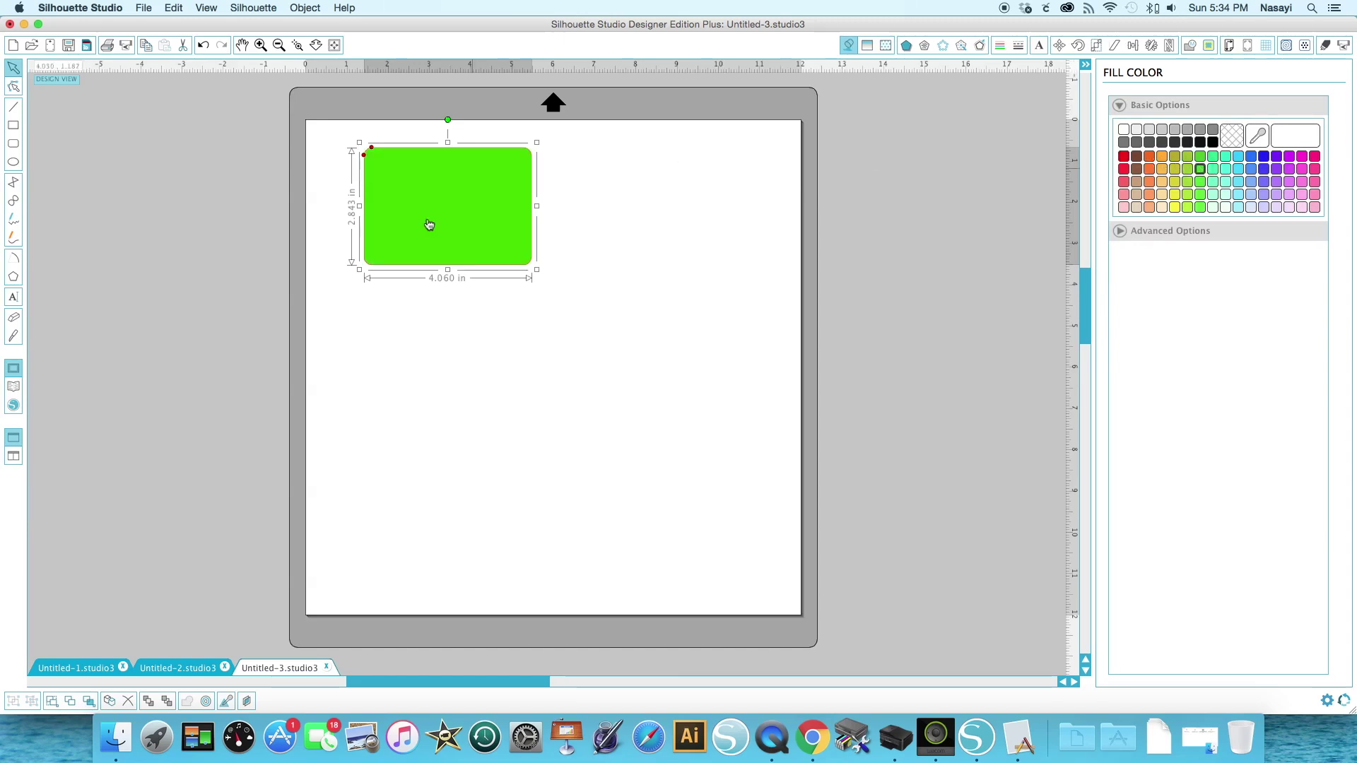
pyautogui.click(885, 46)
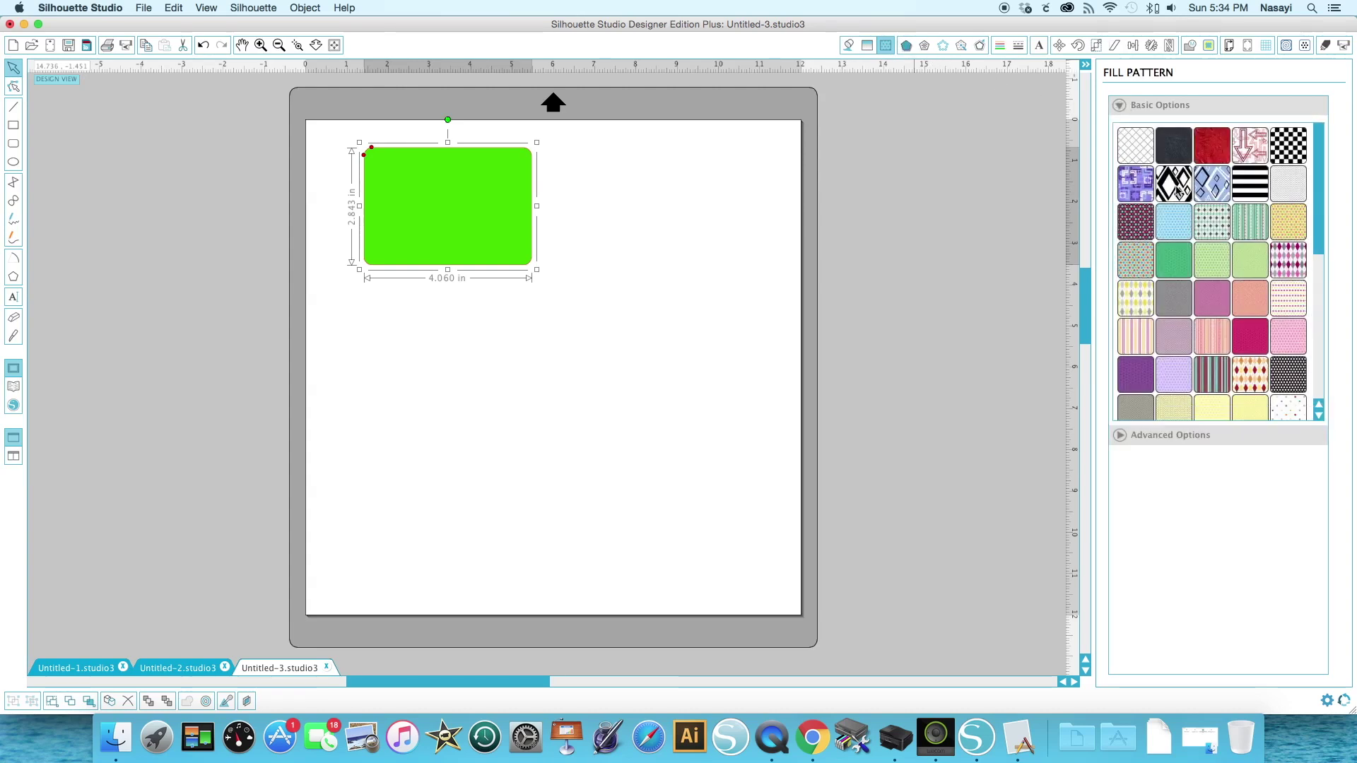
# Fill the rectangle with the light-blue diamond pattern, then view rhinestone and sketch settings
pyautogui.click(1215, 190)
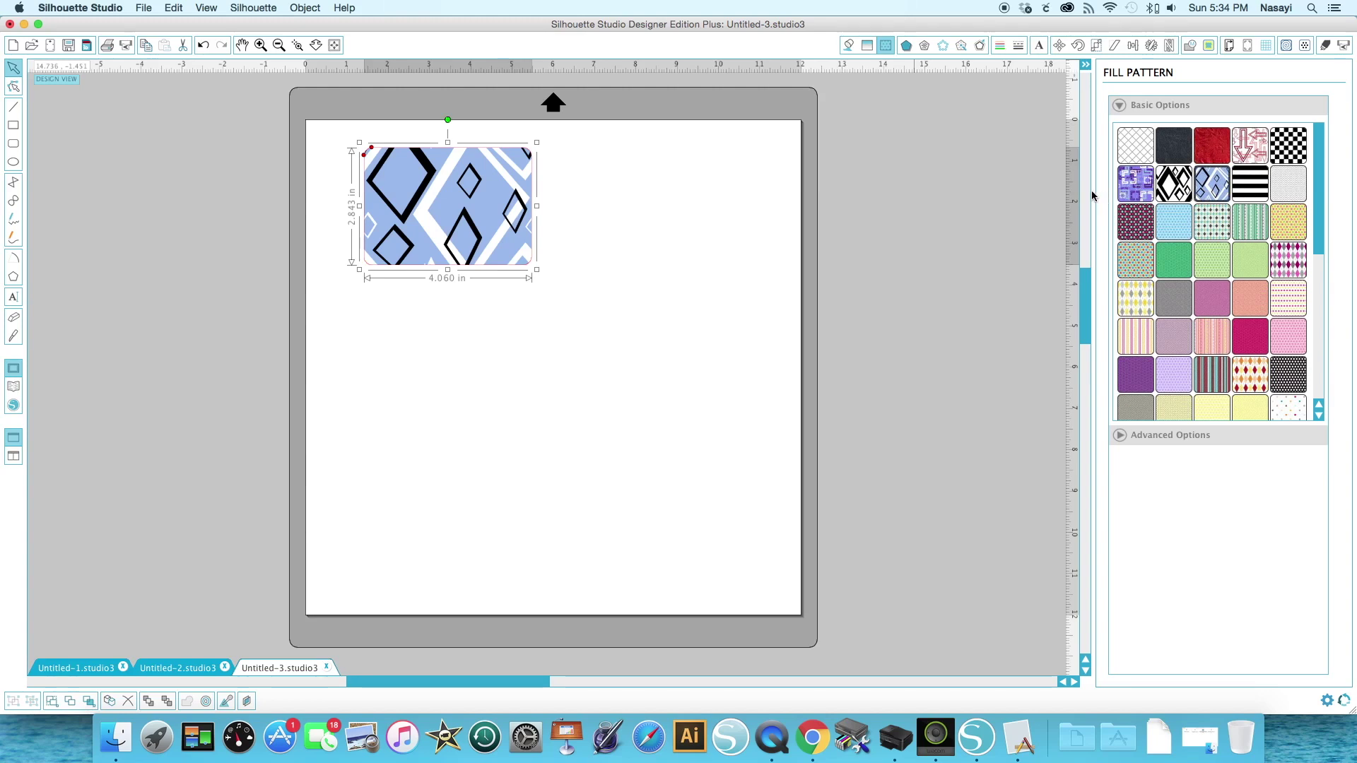
pyautogui.click(944, 46)
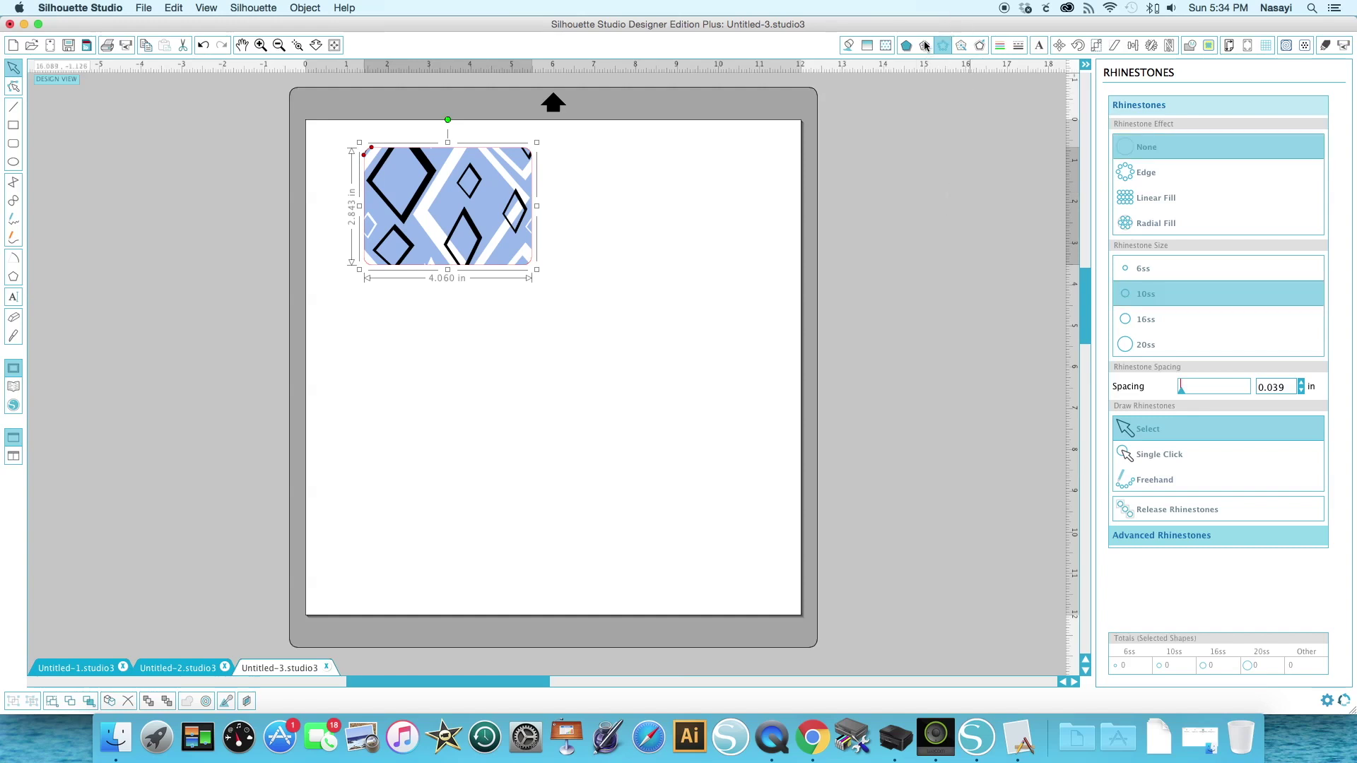
pyautogui.click(926, 46)
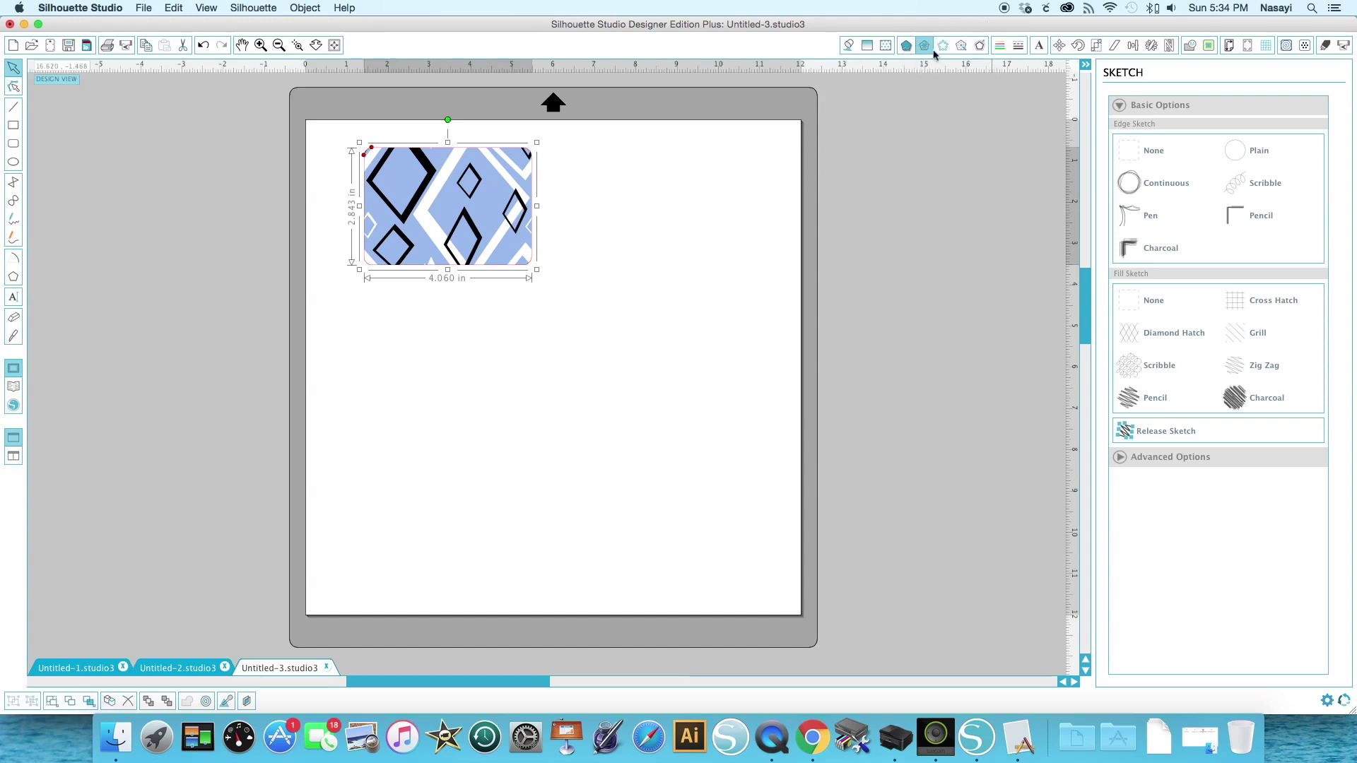
# Browse the line colour, line style and text style panels, ending on the rotation options
pyautogui.click(999, 46)
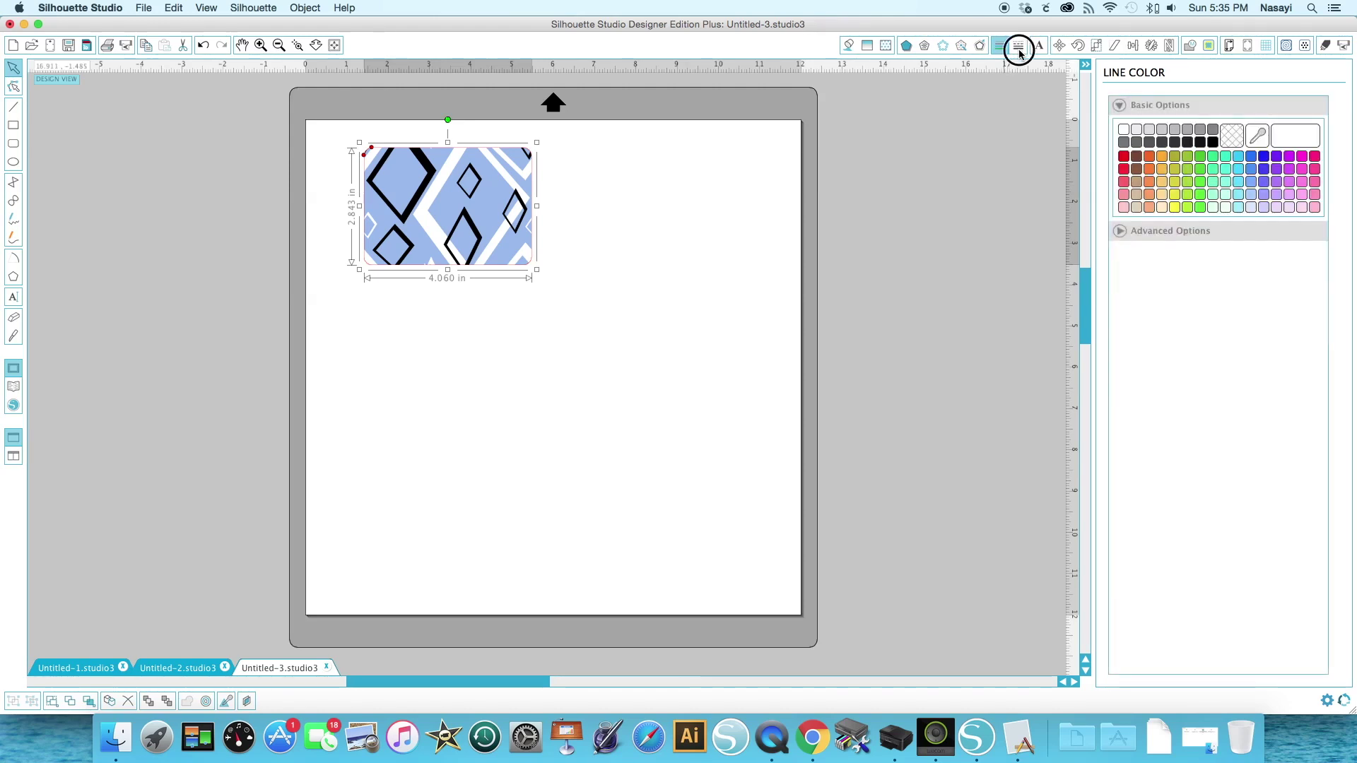
pyautogui.click(1016, 46)
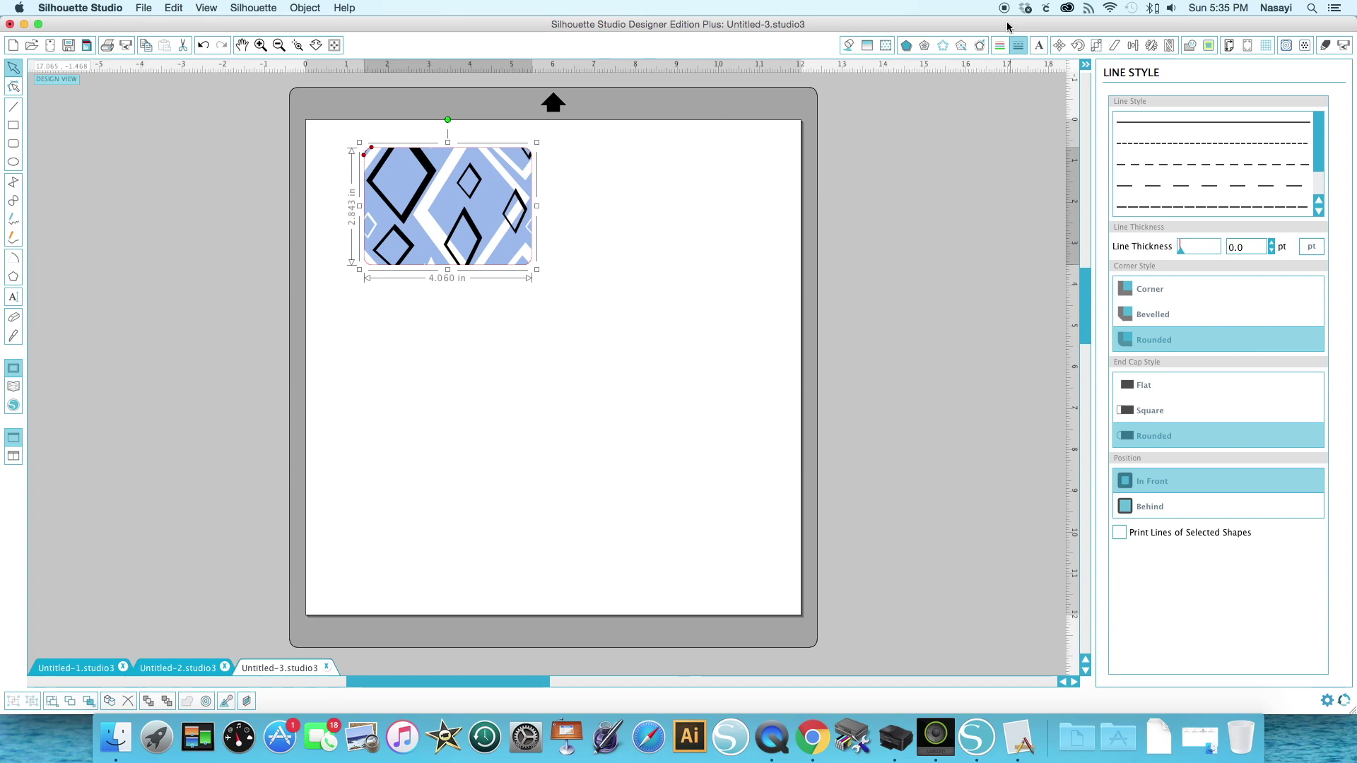
pyautogui.click(1041, 47)
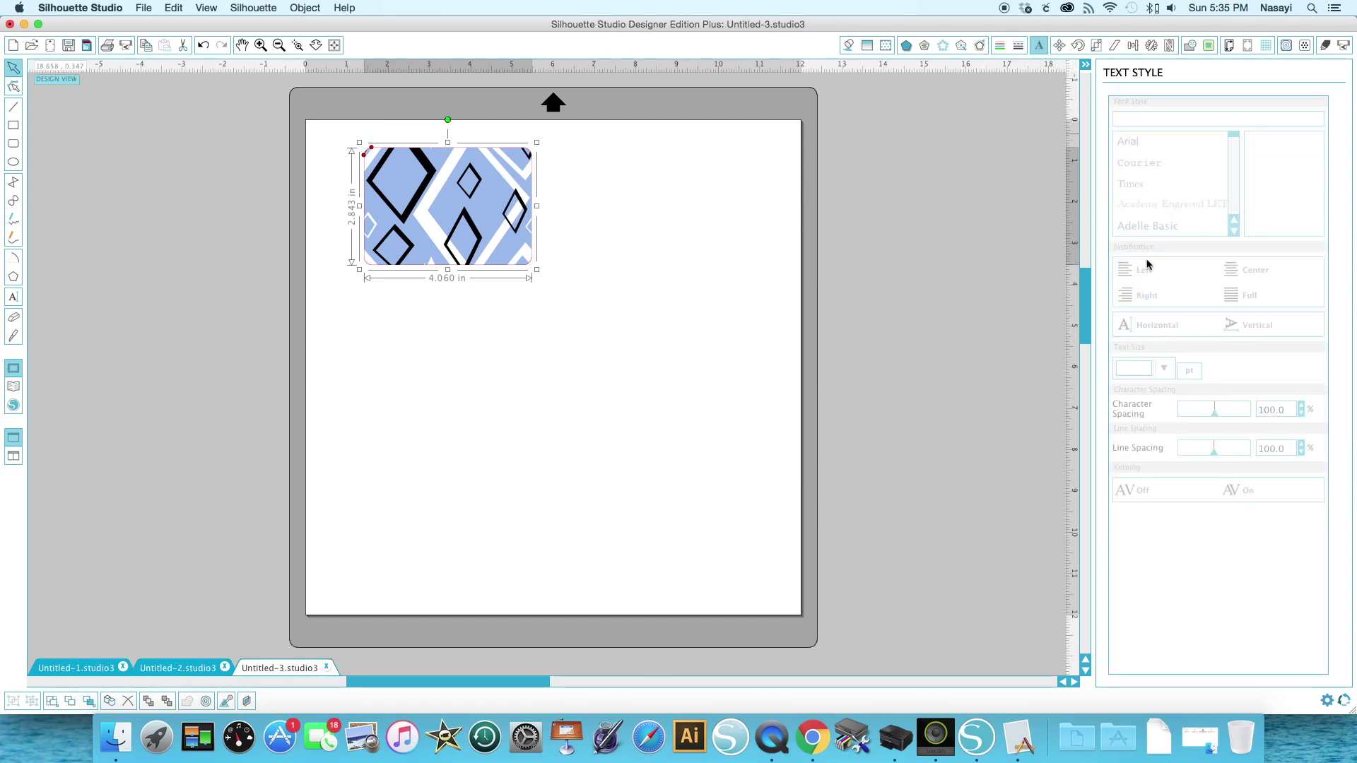
pyautogui.click(1078, 47)
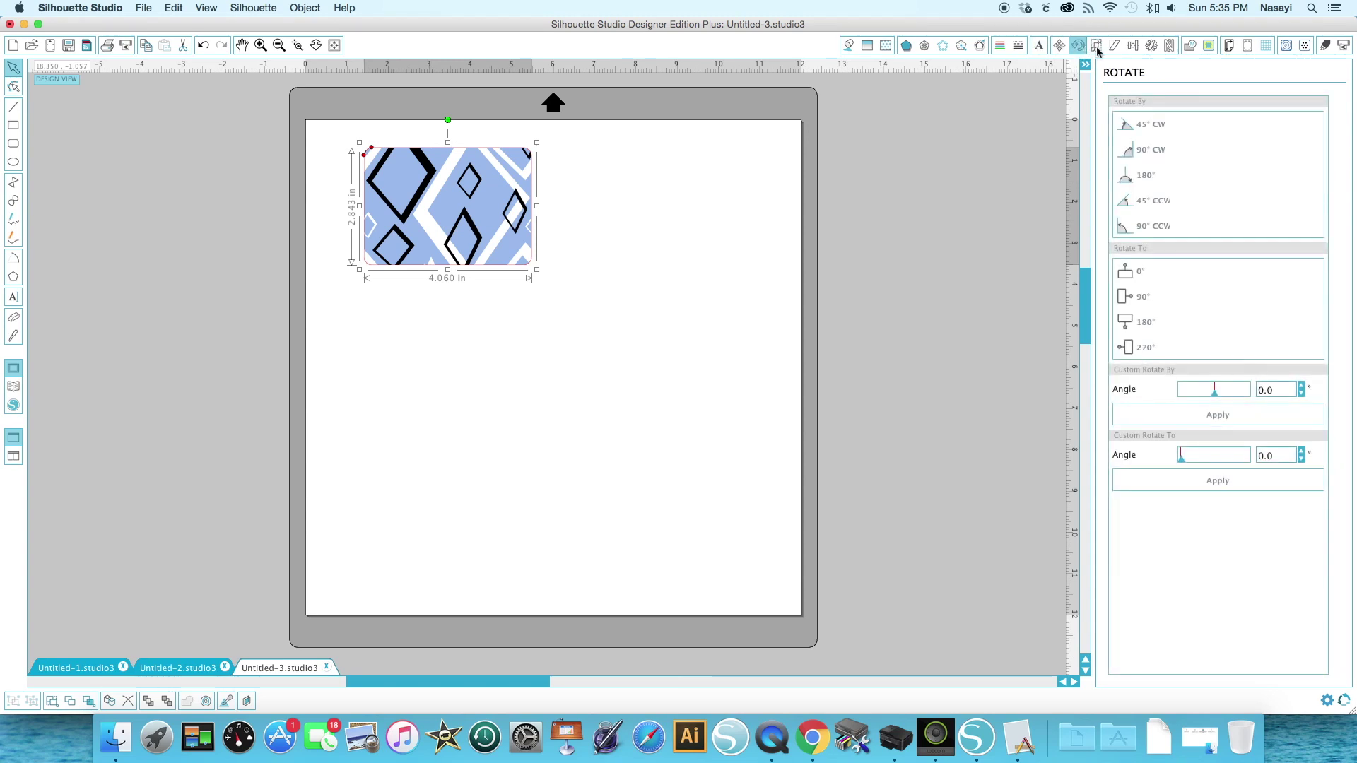
# Rotate the rectangle 90° clockwise and undo it, then nudge its width up and apply
pyautogui.click(1152, 151)
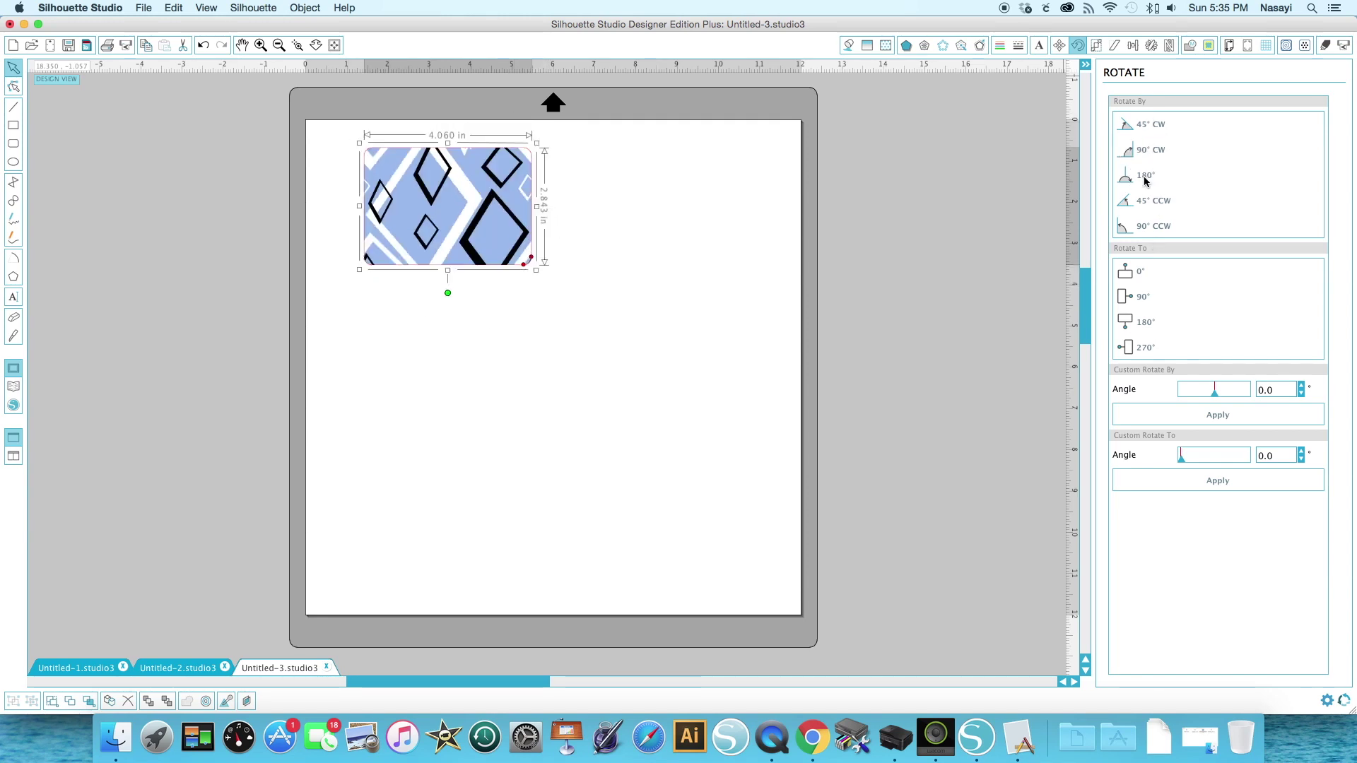
pyautogui.press('super+z')
pyautogui.click(1096, 45)
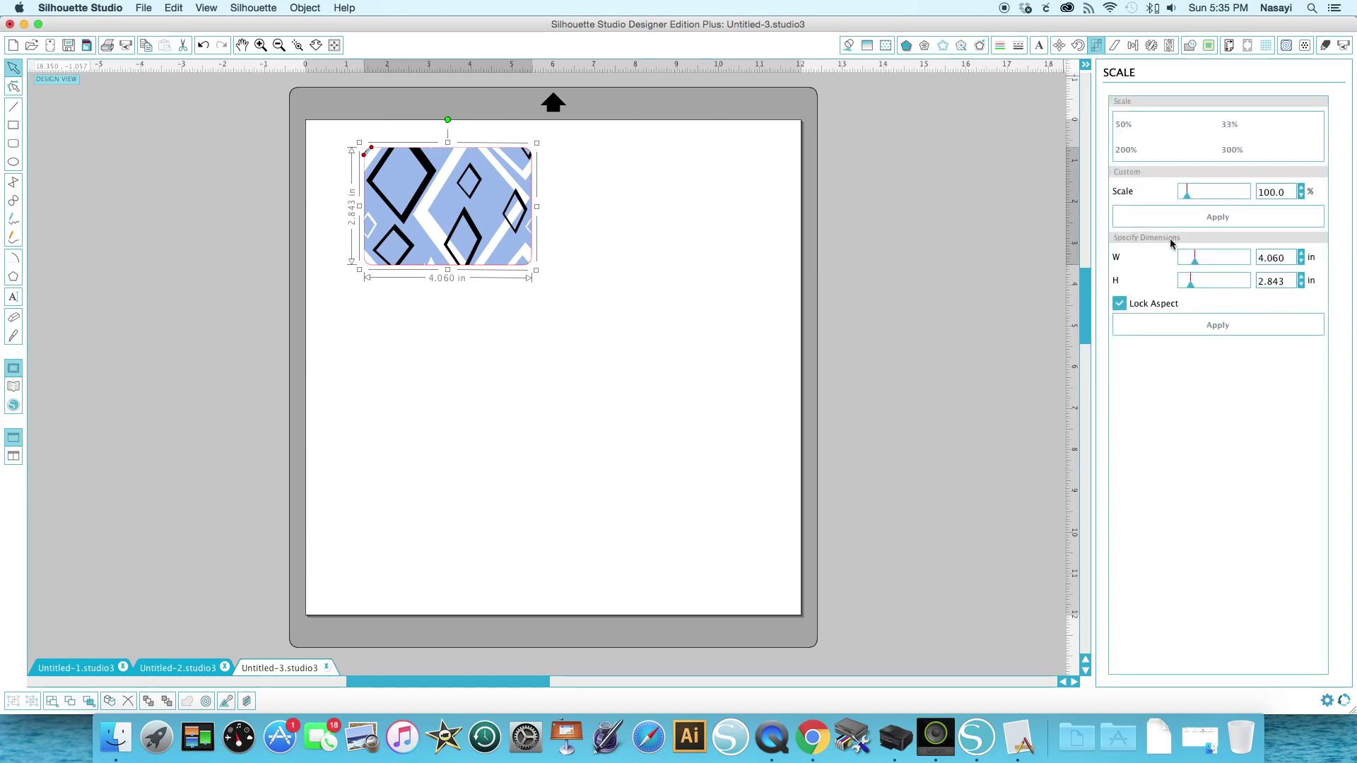
pyautogui.click(1302, 256)
pyautogui.click(1302, 257)
pyautogui.click(1302, 255)
pyautogui.click(1302, 262)
pyautogui.click(1302, 262)
pyautogui.click(1184, 327)
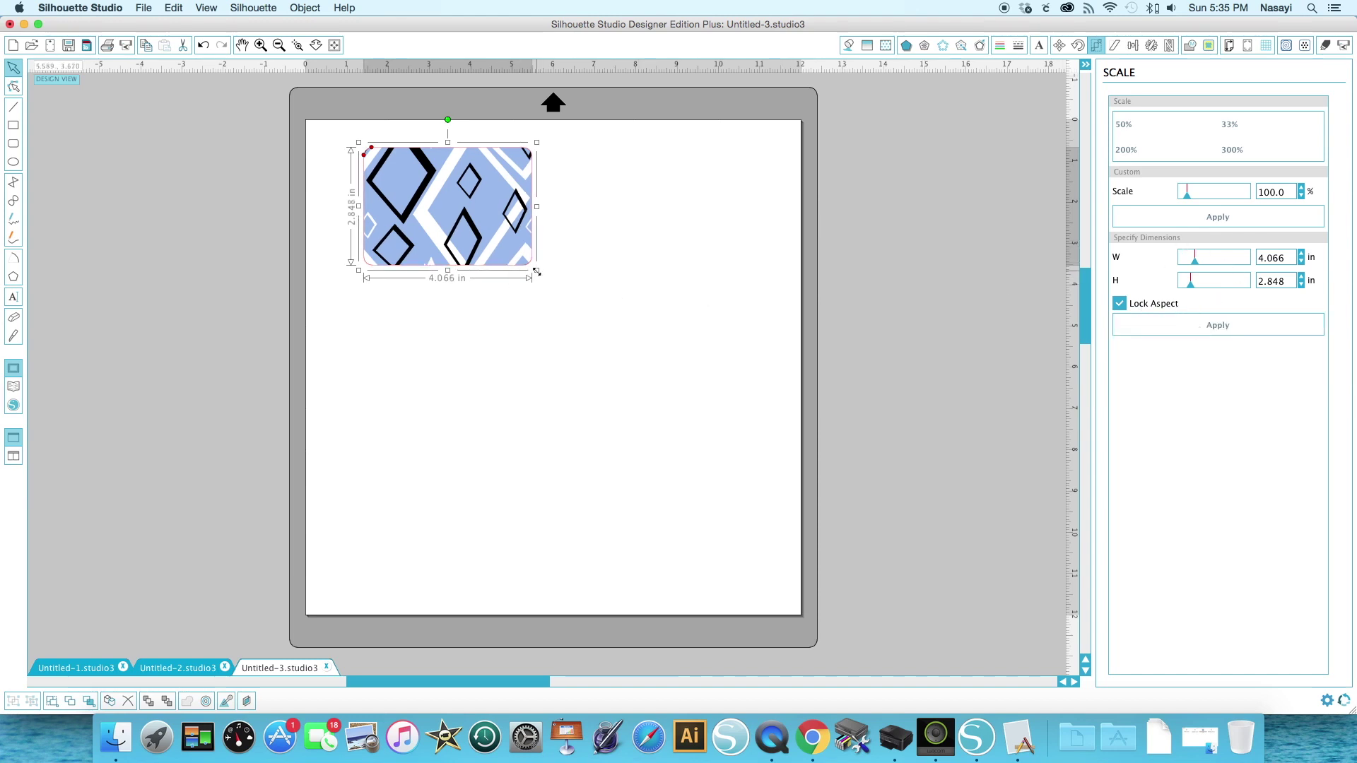
# Enlarge the rectangle to 5.576 in wide and shear it 30° horizontally
pyautogui.moveTo(537, 271); pyautogui.dragTo(599, 314)
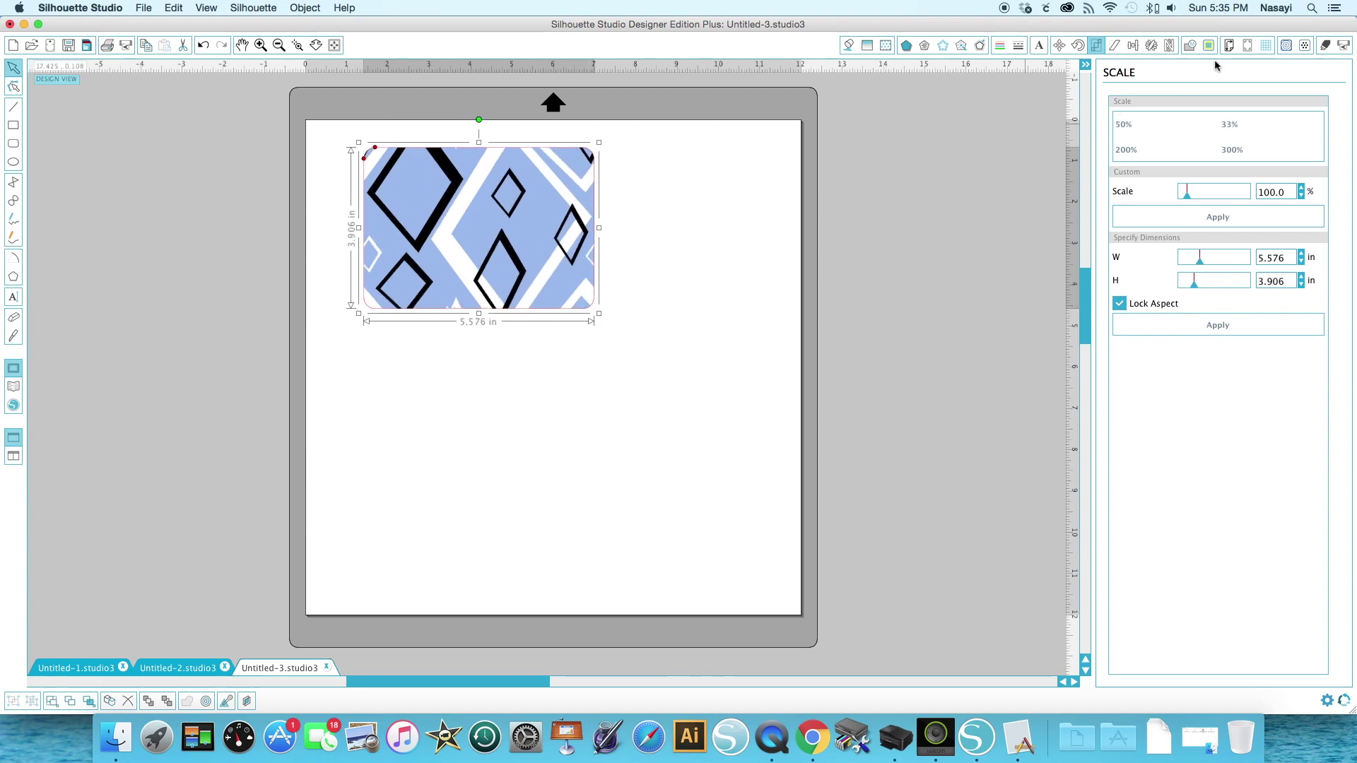
pyautogui.click(1115, 46)
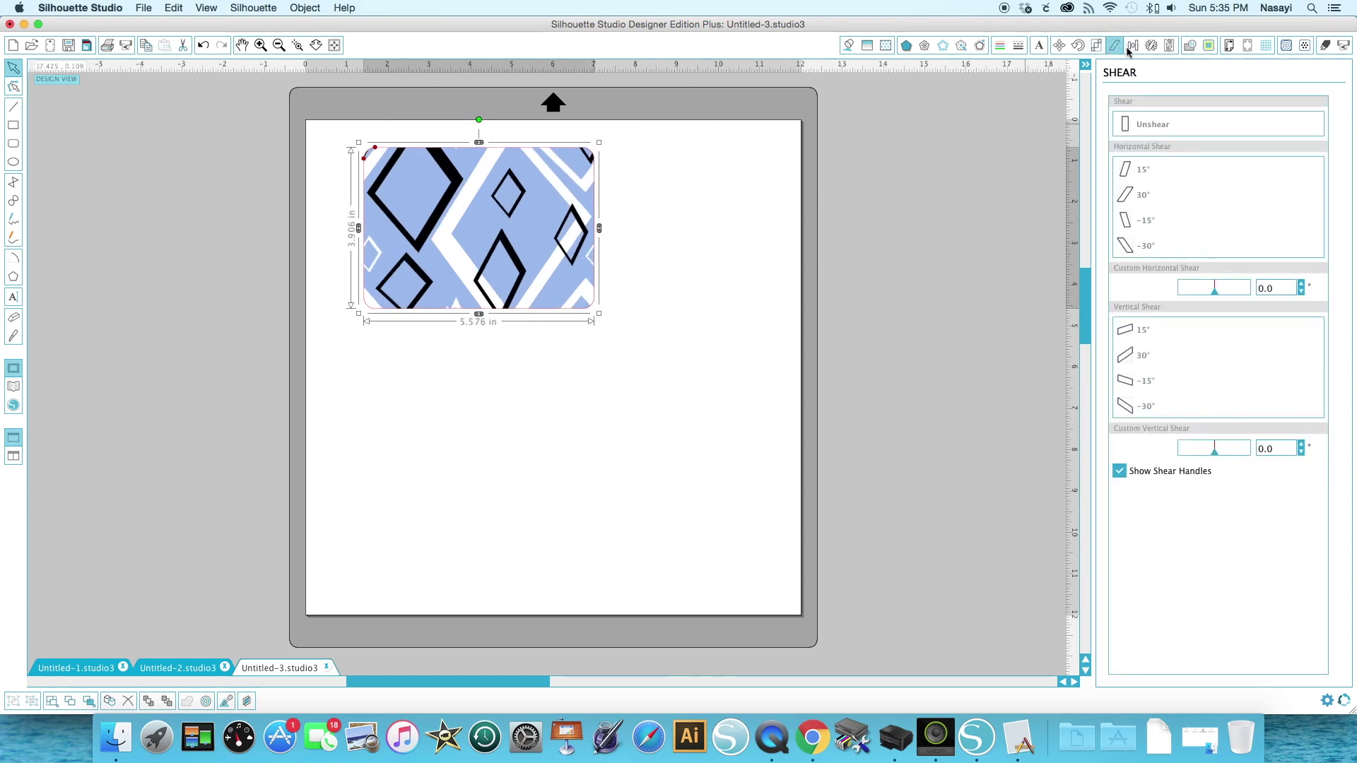
pyautogui.click(1138, 191)
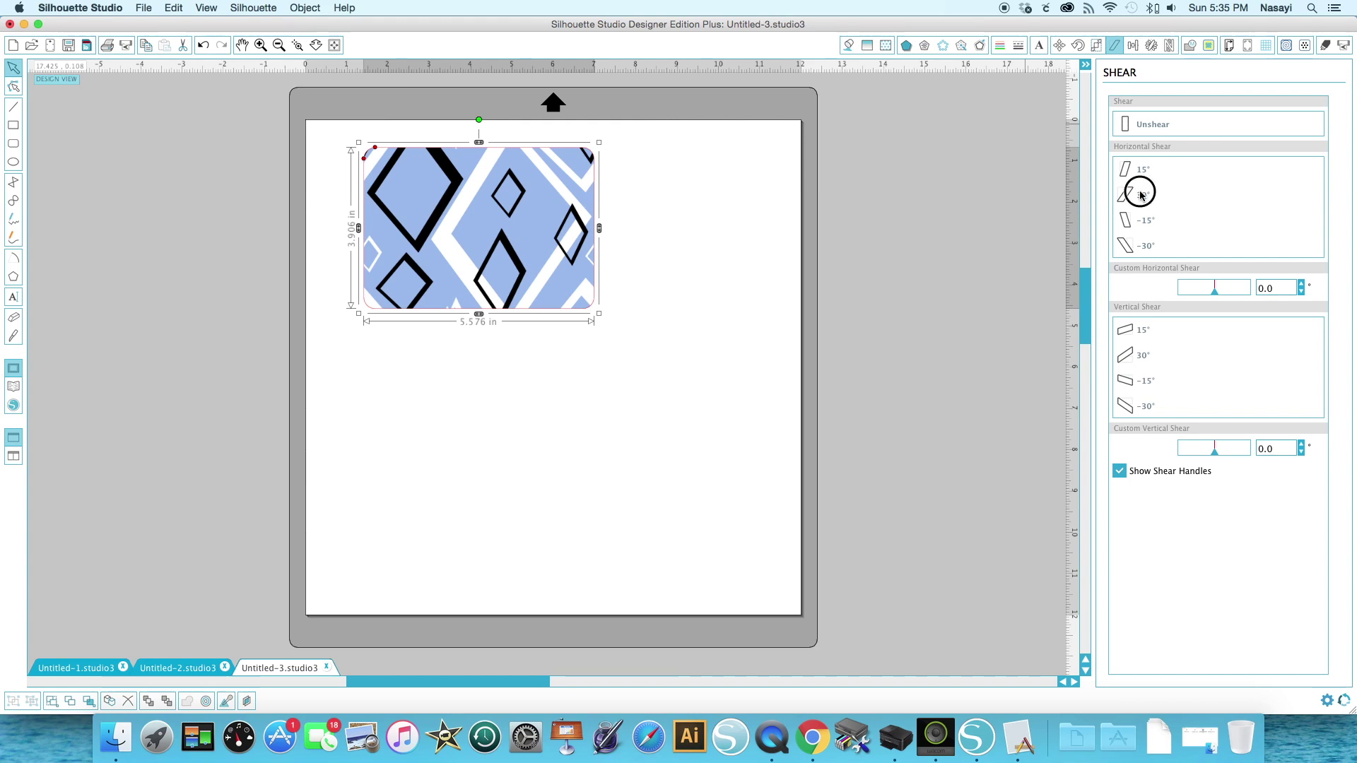
pyautogui.click(1133, 46)
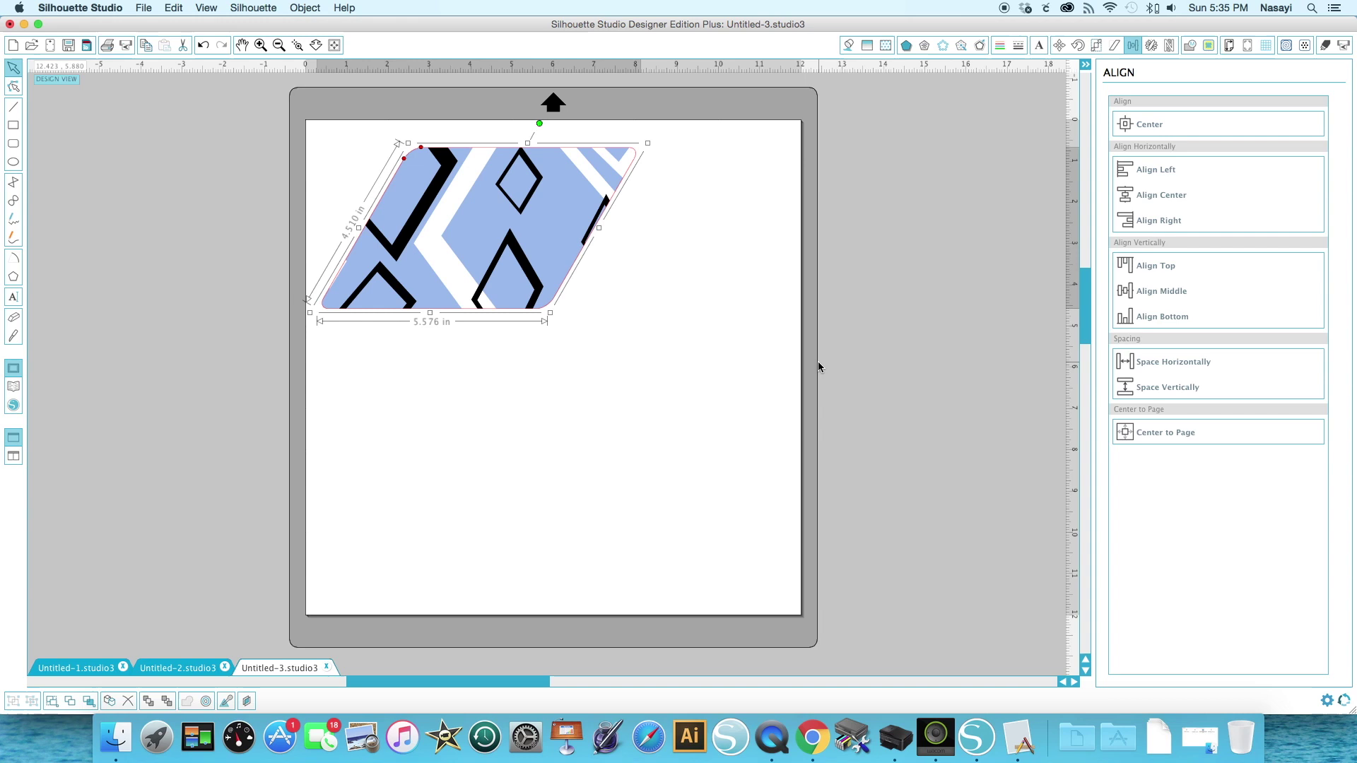
# View the trace settings, then the registration mark settings with style Off
pyautogui.click(1208, 46)
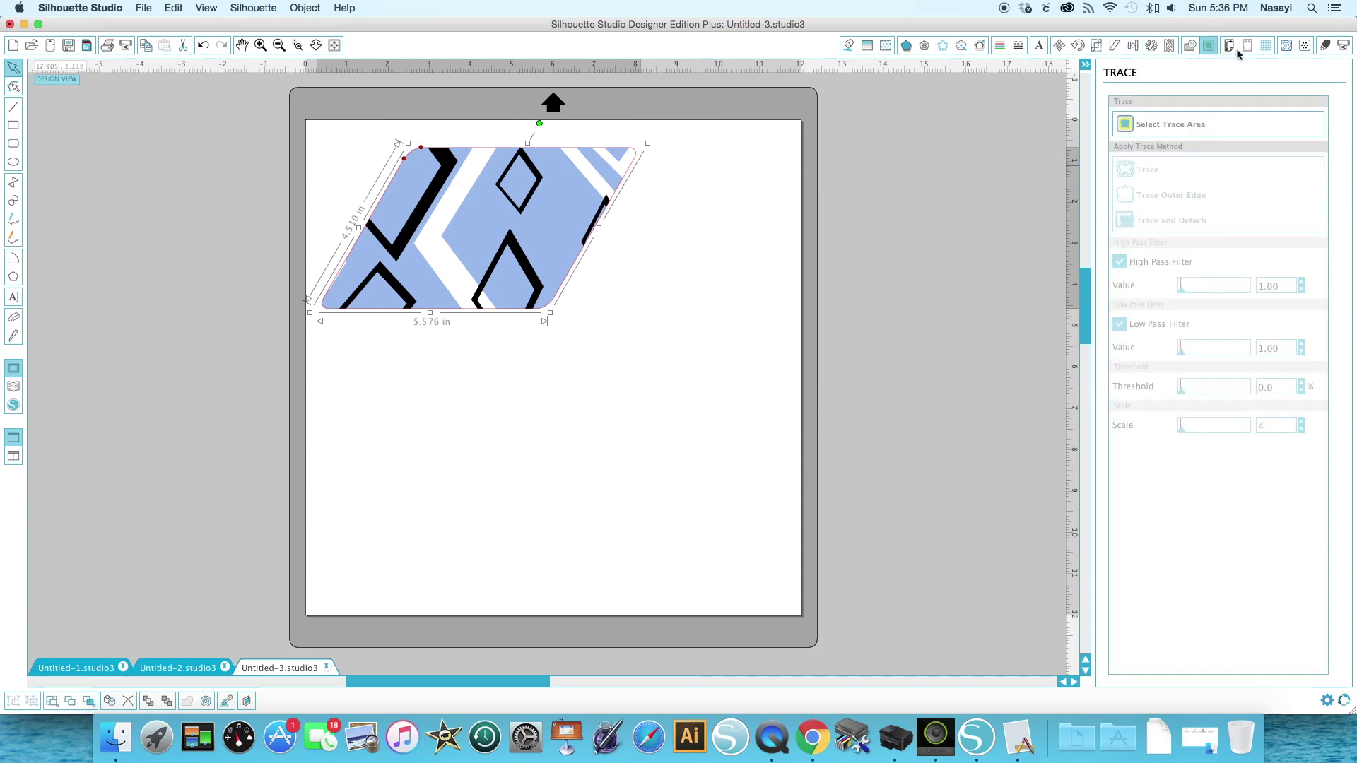
pyautogui.click(1247, 46)
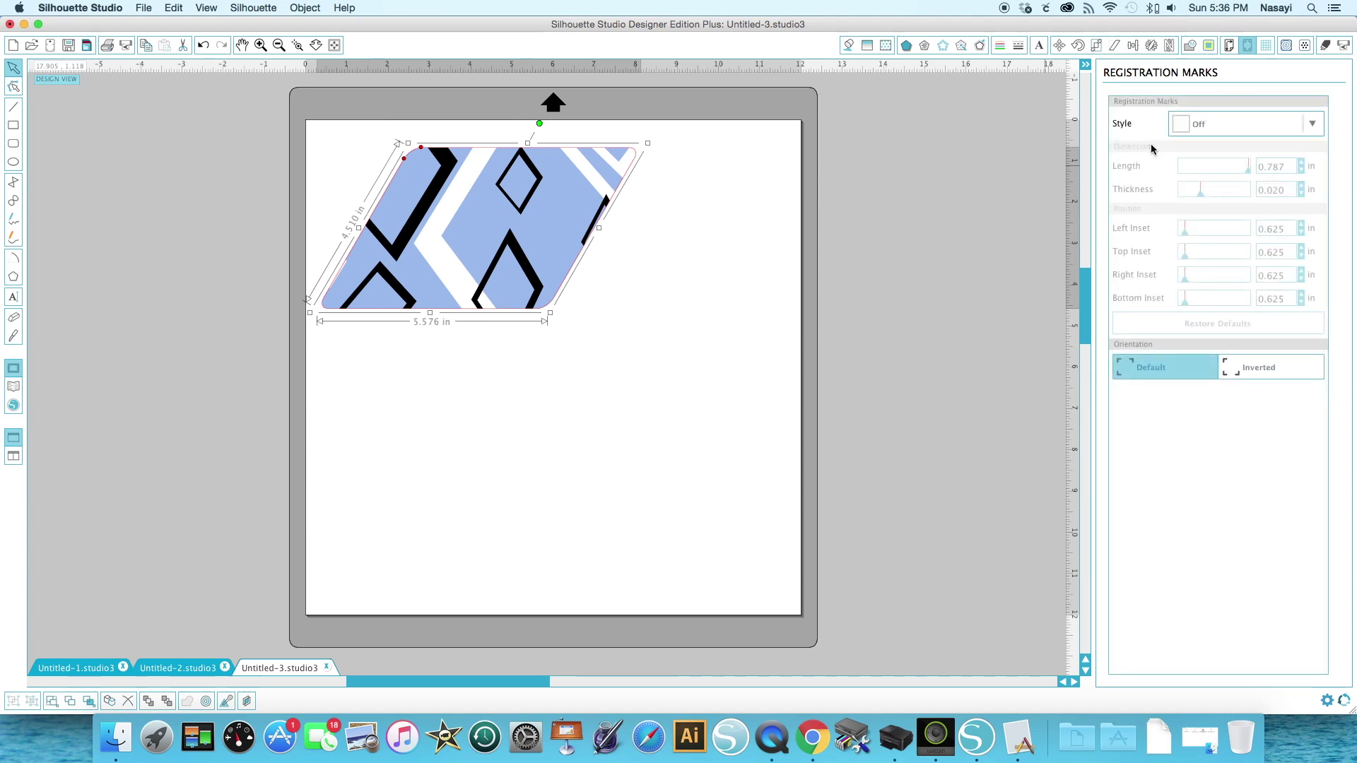